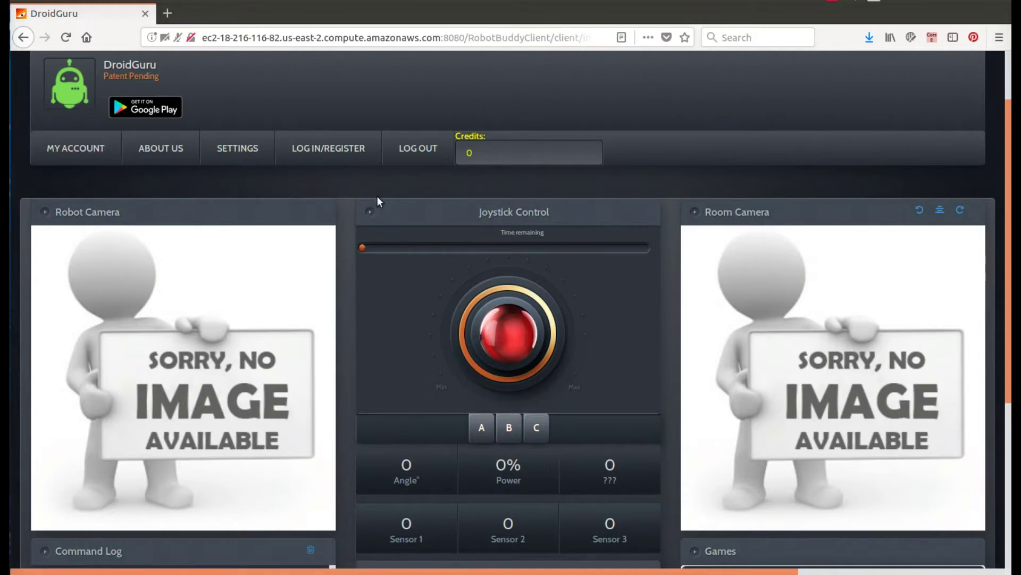
{"action": "scroll", "coordinate": [380, 196], "scroll_direction": "down", "scroll_amount": 3}
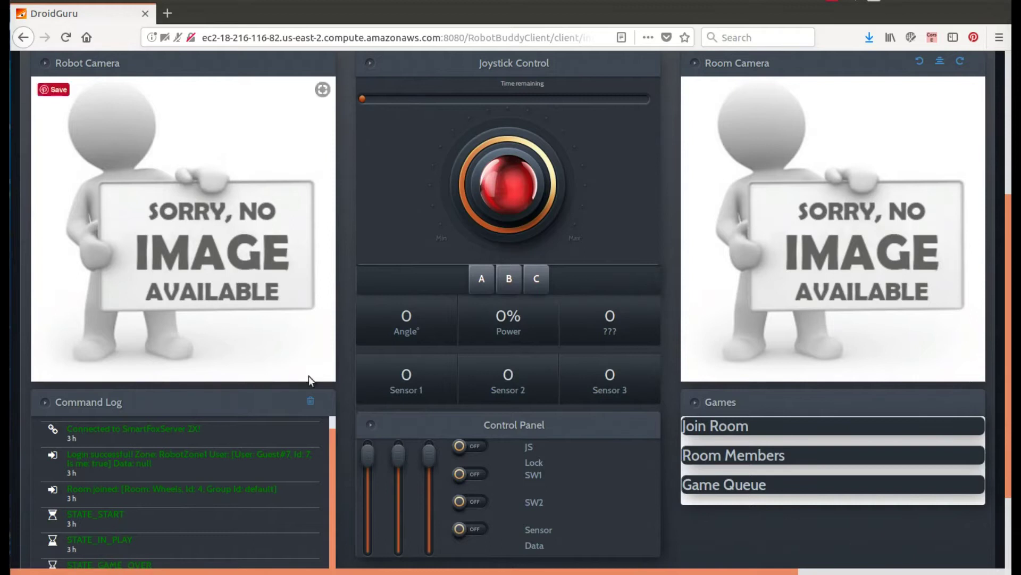
{"action": "scroll", "coordinate": [168, 477], "scroll_direction": "down", "scroll_amount": 4}
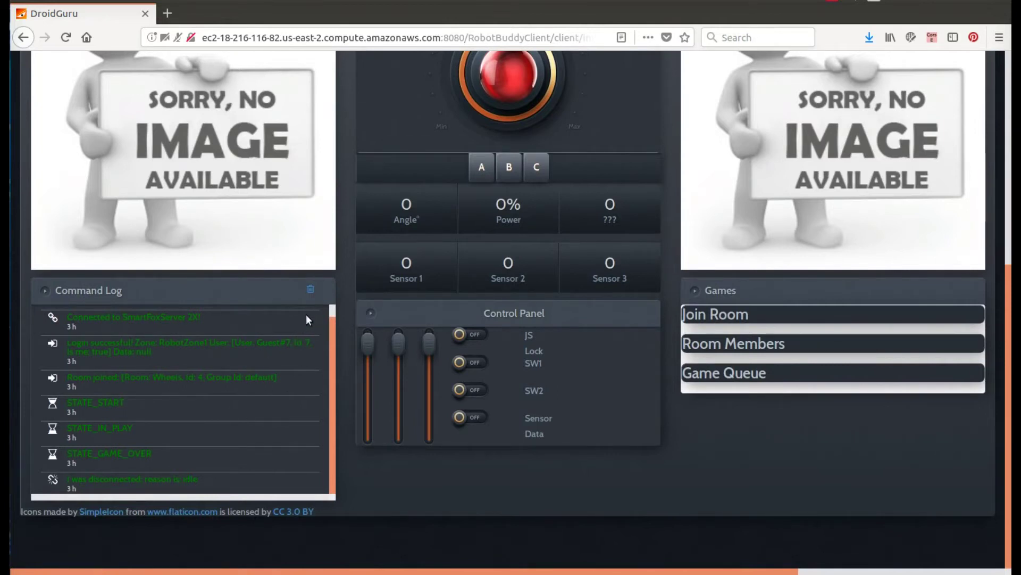
Clear all earlier session entries from the Command Log with its trash icon
{"action": "left_click", "coordinate": [310, 289]}
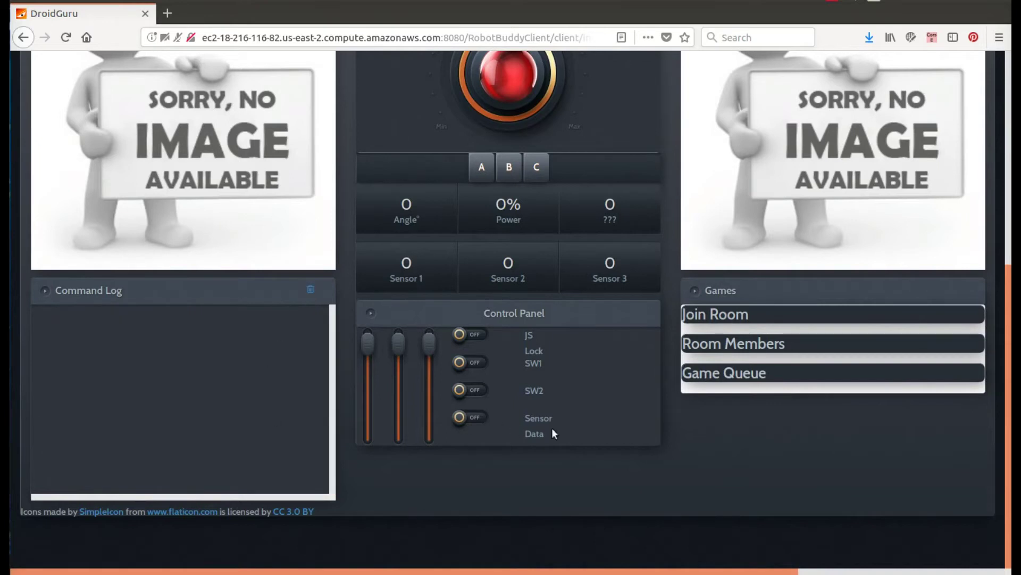
{"action": "scroll", "coordinate": [817, 399], "scroll_direction": "up", "scroll_amount": 3}
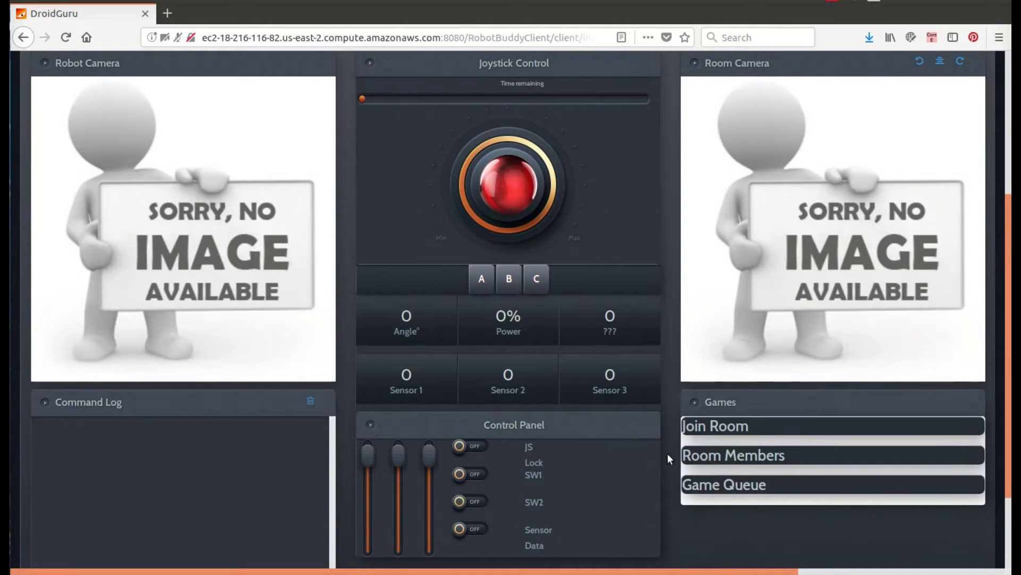
{"action": "scroll", "coordinate": [668, 455], "scroll_direction": "up", "scroll_amount": 3}
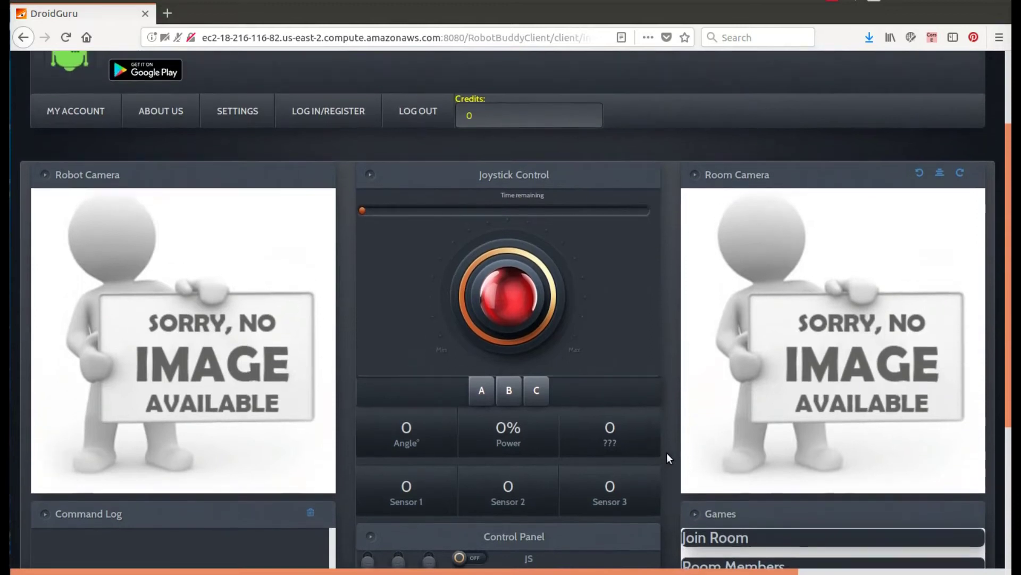
{"action": "scroll", "coordinate": [667, 452], "scroll_direction": "down", "scroll_amount": 2}
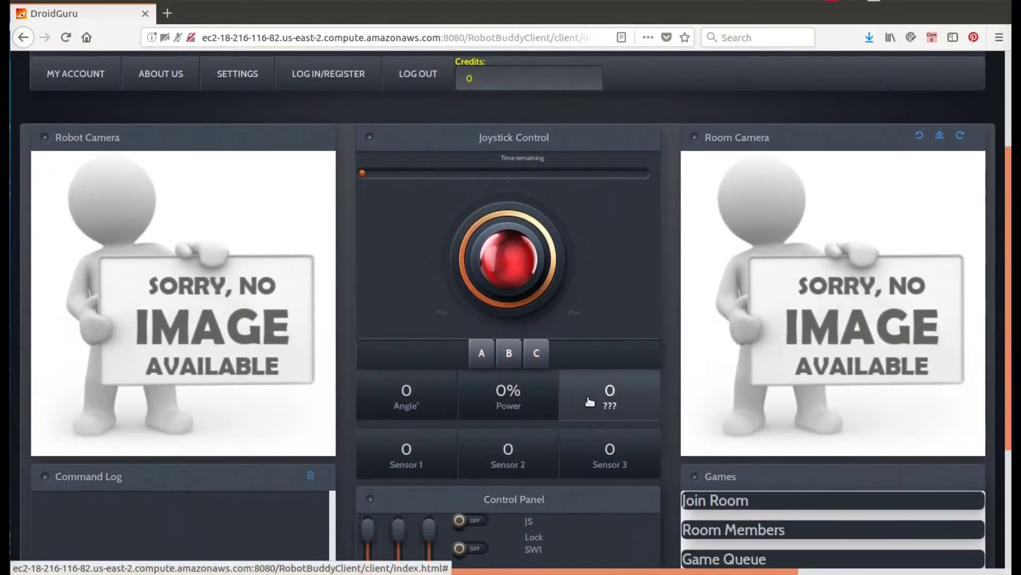
{"action": "scroll", "coordinate": [590, 401], "scroll_direction": "down", "scroll_amount": 1}
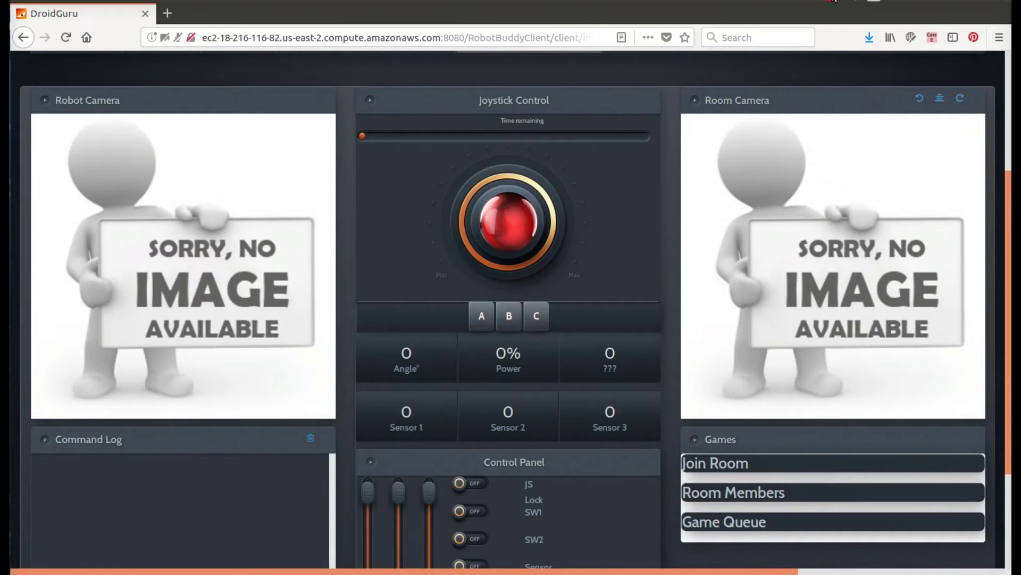
Log in as a guest and bring the Biped, Drone, Hexapod, Treads and Wheels room list into view
{"action": "scroll", "coordinate": [337, 113], "scroll_direction": "up", "scroll_amount": 2}
{"action": "left_click", "coordinate": [338, 113]}
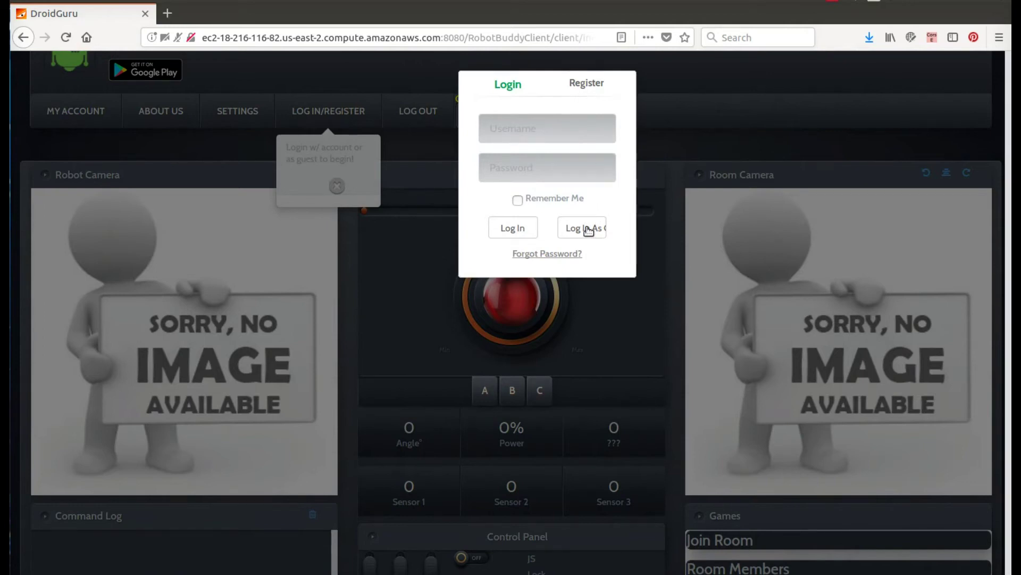
{"action": "left_click", "coordinate": [587, 229]}
{"action": "scroll", "coordinate": [641, 264], "scroll_direction": "down", "scroll_amount": 2}
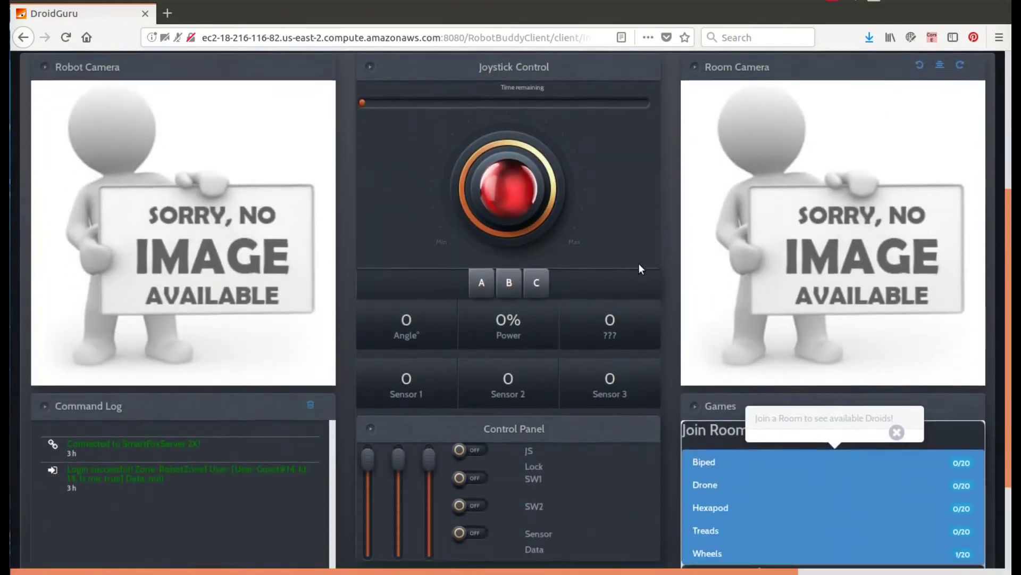
{"action": "scroll", "coordinate": [637, 259], "scroll_direction": "down", "scroll_amount": 1}
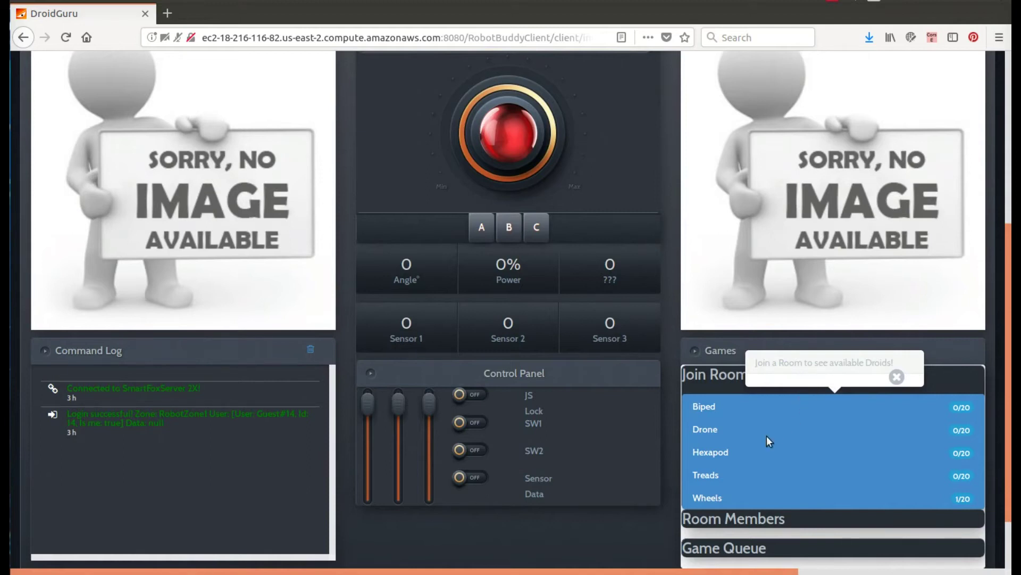
Join the Wheels room and wait until play starts with both camera feeds live
{"action": "left_click", "coordinate": [710, 498]}
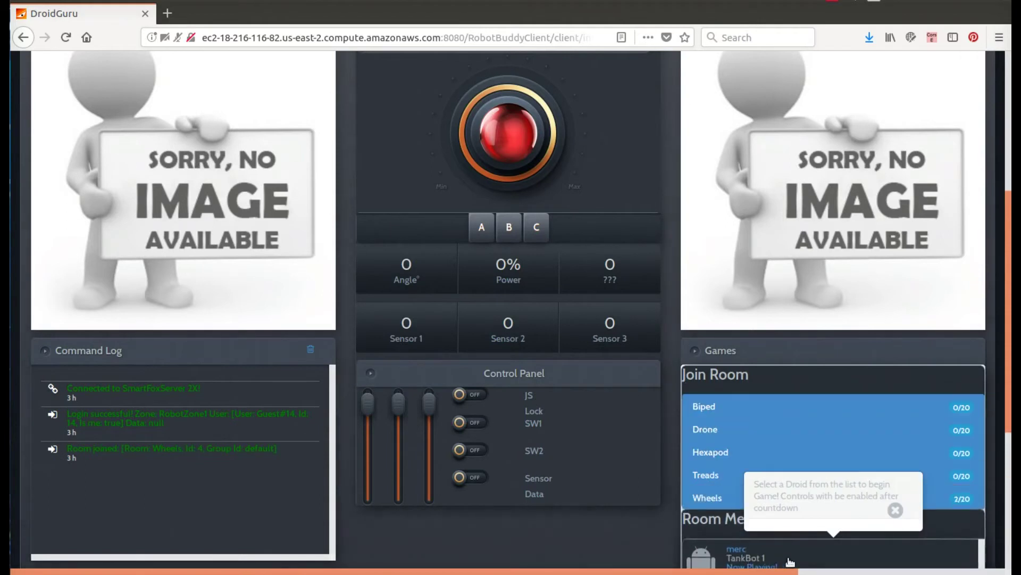
{"action": "scroll", "coordinate": [703, 508], "scroll_direction": "down", "scroll_amount": 3}
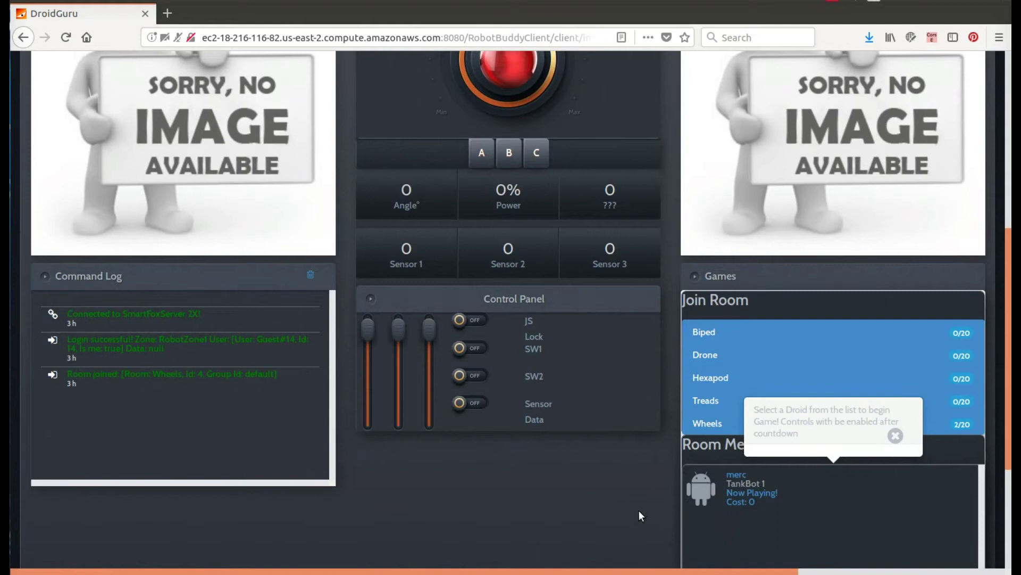
{"action": "scroll", "coordinate": [635, 514], "scroll_direction": "up", "scroll_amount": 2}
{"action": "scroll", "coordinate": [634, 518], "scroll_direction": "up", "scroll_amount": 3}
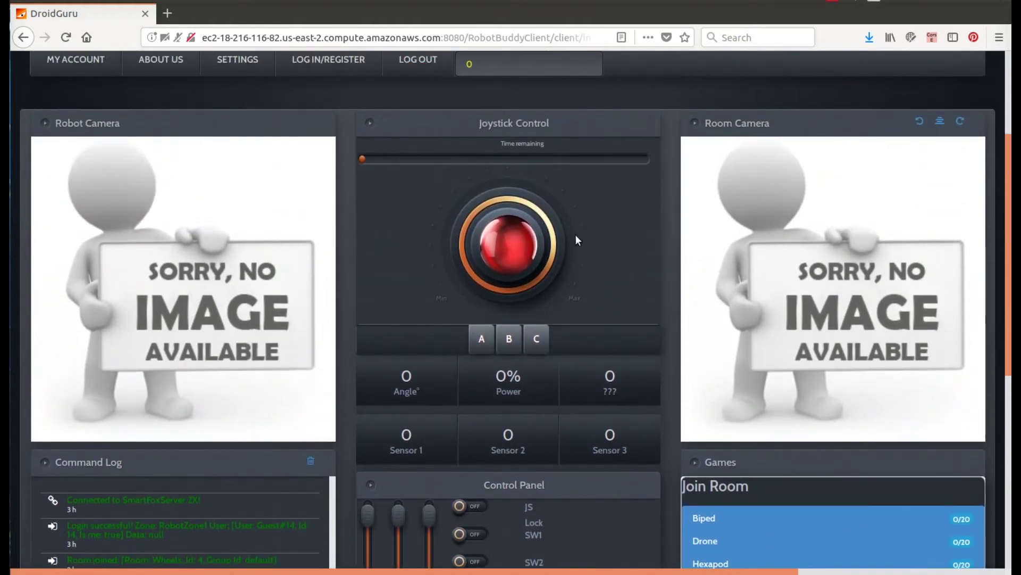
{"action": "scroll", "coordinate": [589, 245], "scroll_direction": "down", "scroll_amount": 1}
{"action": "scroll", "coordinate": [617, 357], "scroll_direction": "down", "scroll_amount": 4}
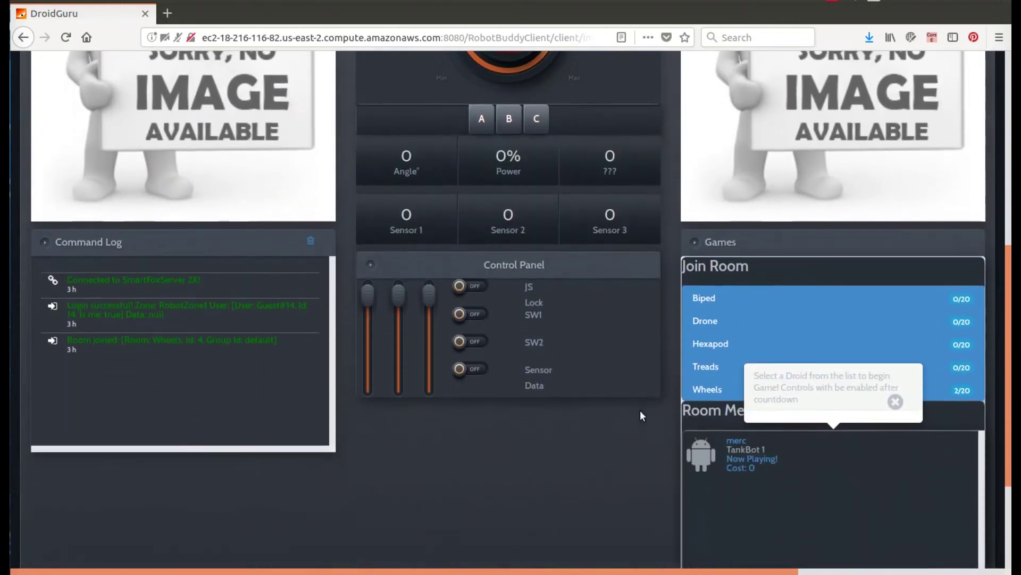
{"action": "scroll", "coordinate": [627, 457], "scroll_direction": "up", "scroll_amount": 4}
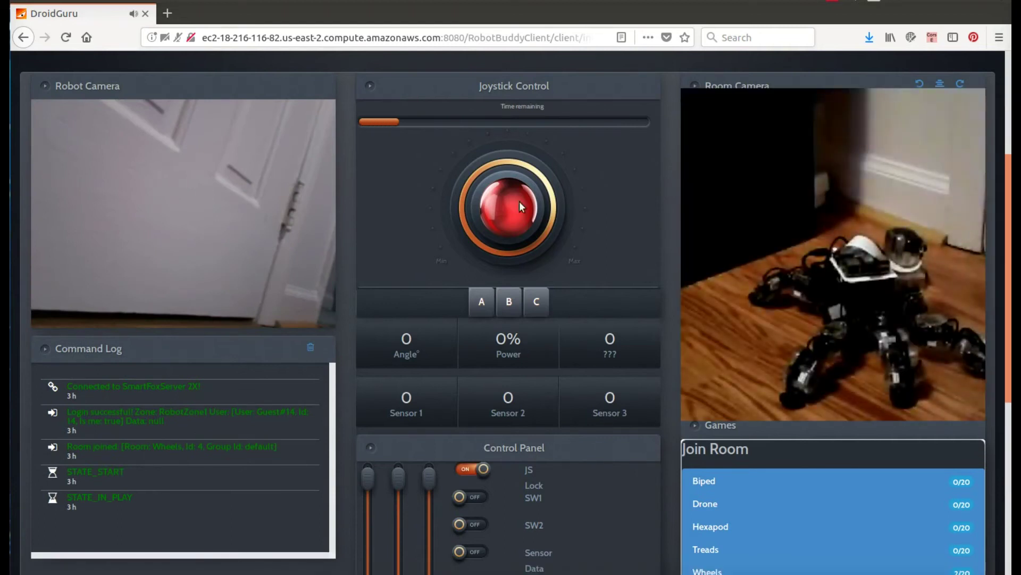
Drive the robot backward, right and left, rotating the Room Camera a quarter turn and back upright
{"action": "left_click_drag", "start_coordinate": [511, 220], "coordinate": [505, 263]}
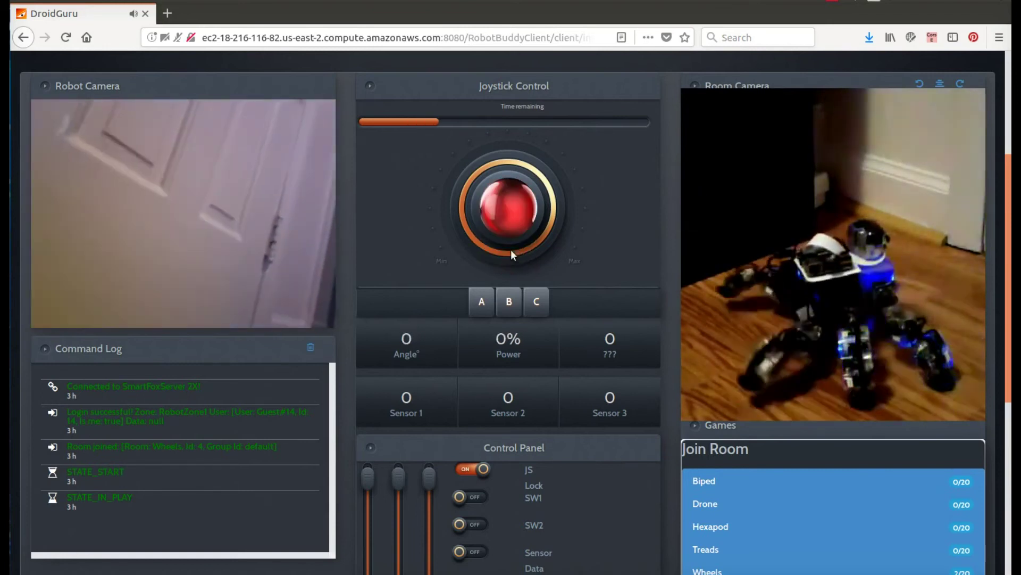
{"action": "mouse_move", "coordinate": [525, 214]}
{"action": "left_mouse_down"}
{"action": "mouse_move", "coordinate": [572, 210]}
{"action": "mouse_move", "coordinate": [546, 213]}
{"action": "left_mouse_up"}
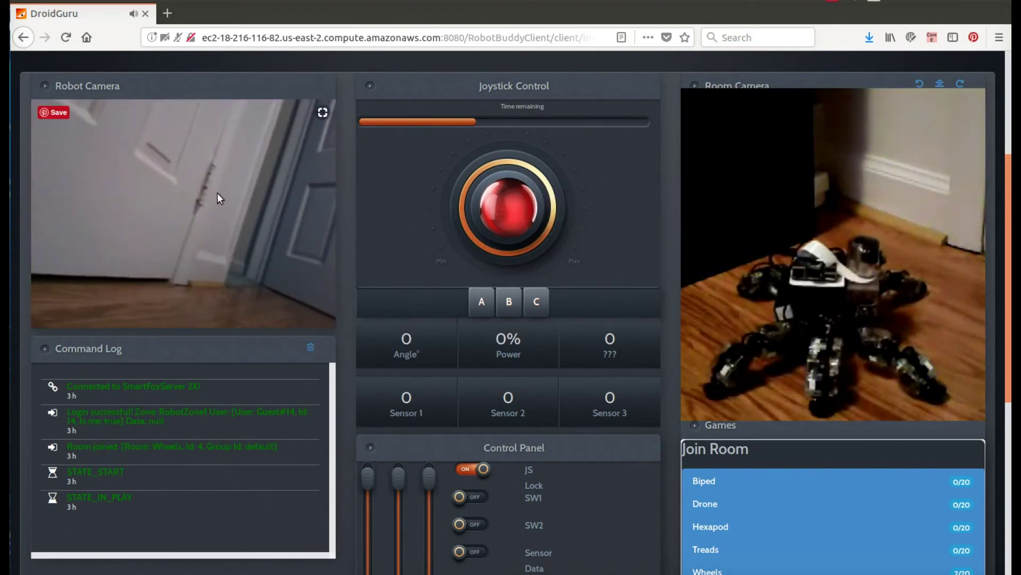
{"action": "left_click", "coordinate": [921, 84]}
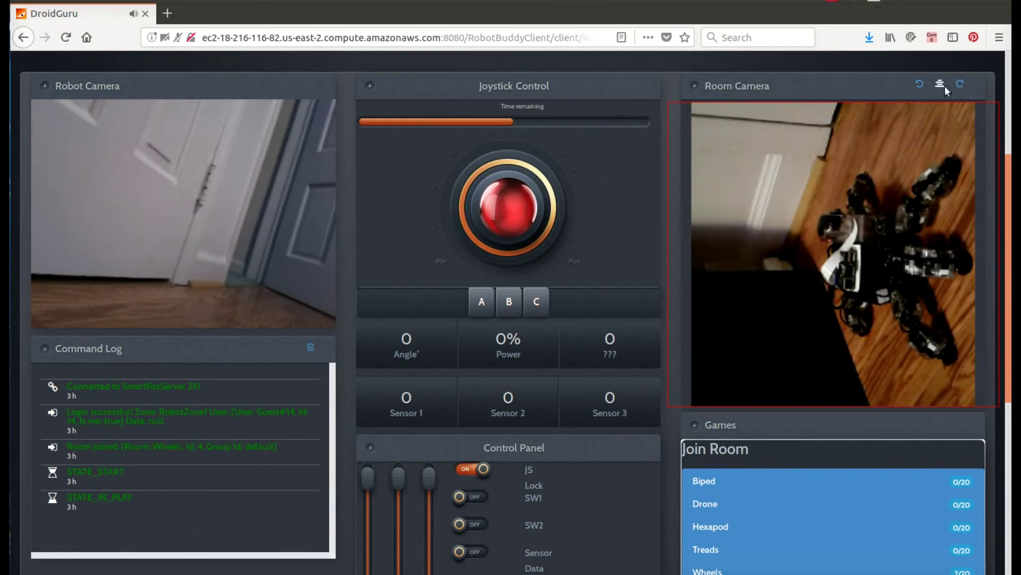
{"action": "left_click", "coordinate": [941, 86]}
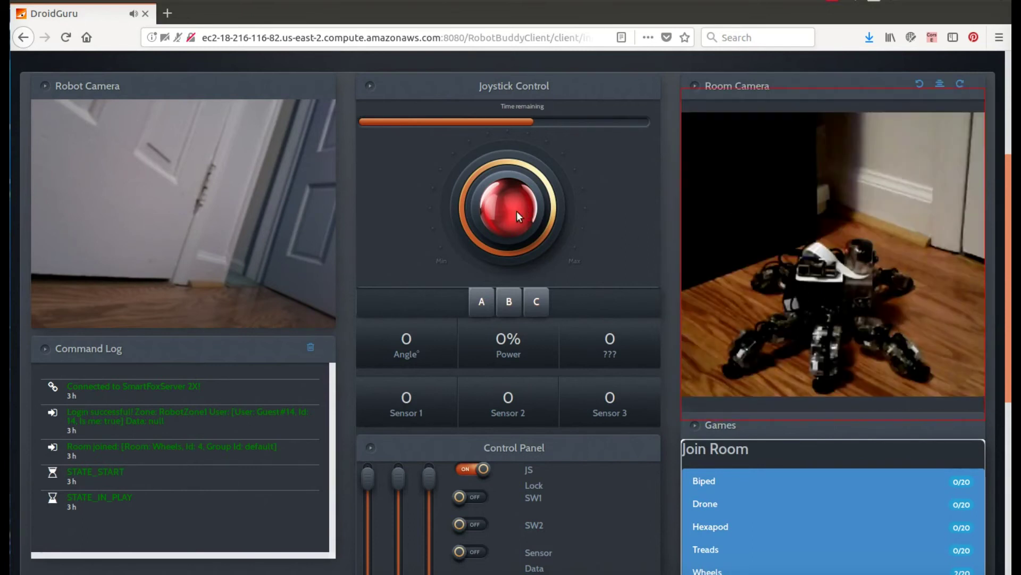
{"action": "left_click_drag", "start_coordinate": [520, 210], "coordinate": [559, 210]}
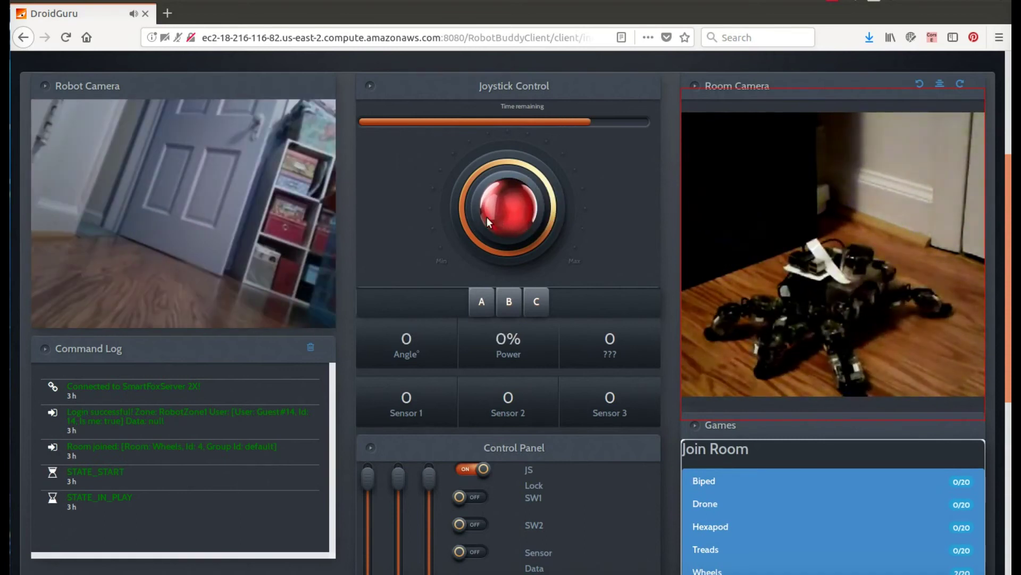
{"action": "left_click_drag", "start_coordinate": [491, 215], "coordinate": [459, 212]}
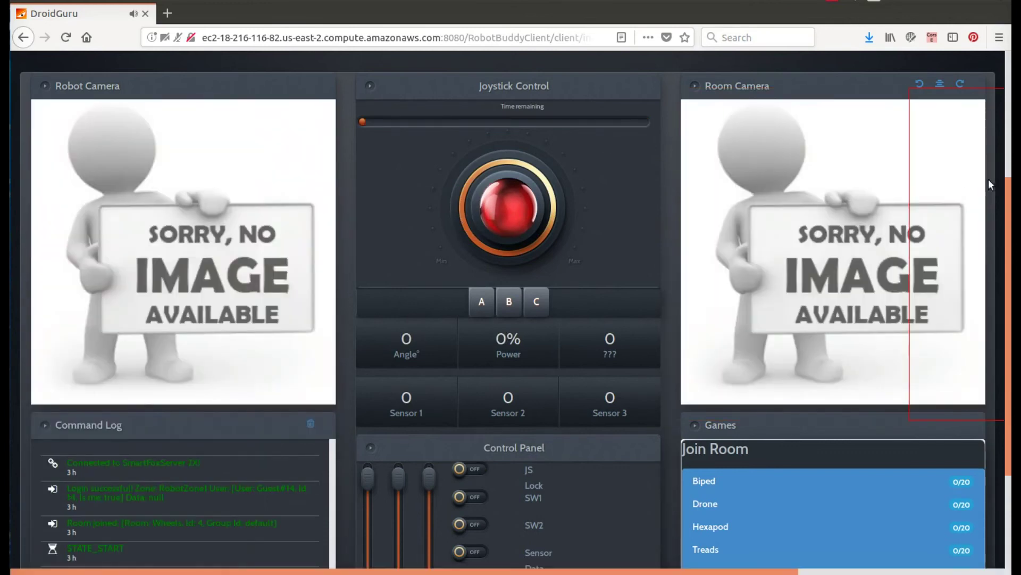
Expand Room Members, dismiss the droid-selection hint, and wait for the next play turn
{"action": "scroll", "coordinate": [800, 401], "scroll_direction": "down", "scroll_amount": 2}
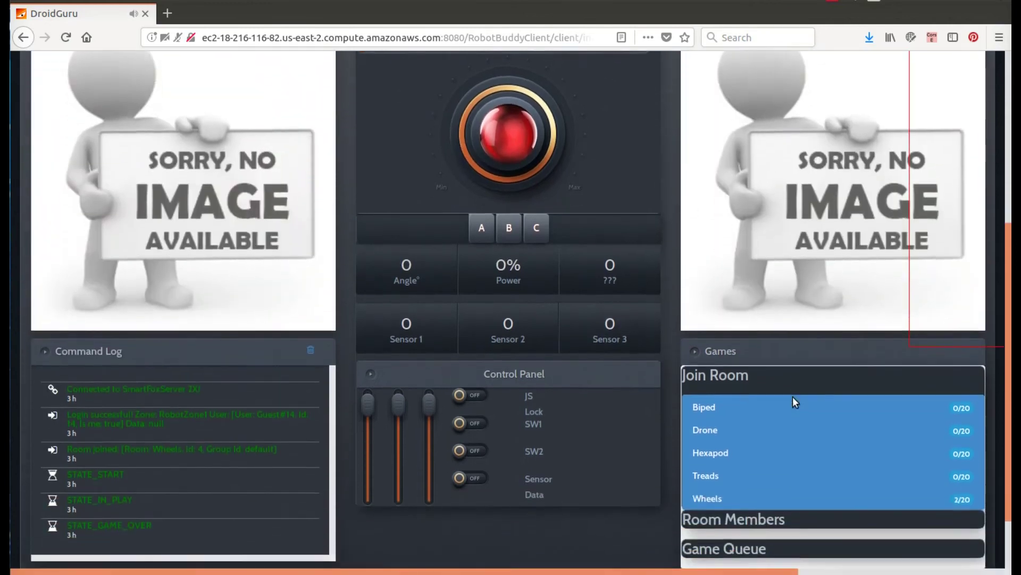
{"action": "scroll", "coordinate": [789, 446], "scroll_direction": "down", "scroll_amount": 2}
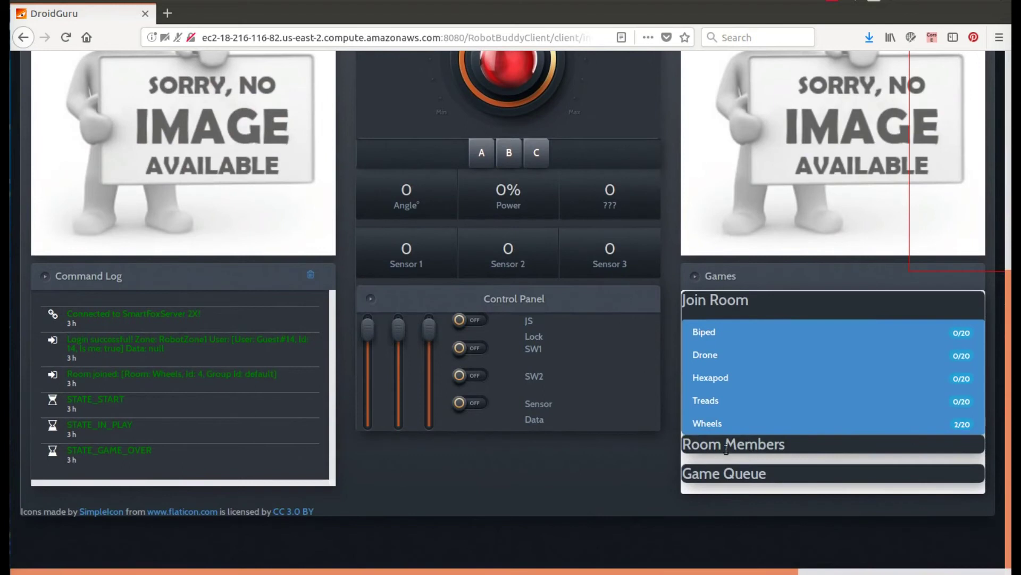
{"action": "left_click", "coordinate": [700, 447]}
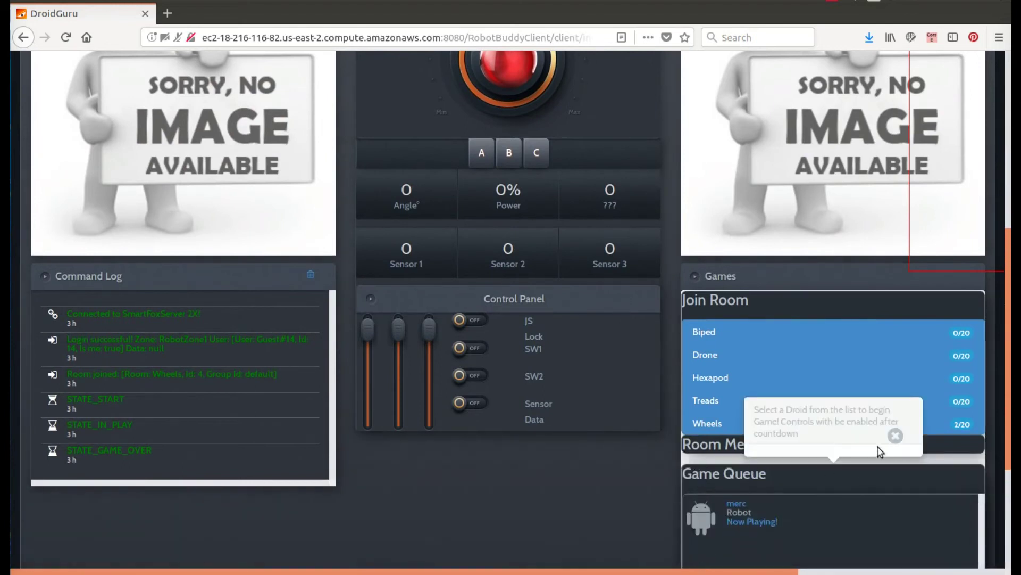
{"action": "left_click", "coordinate": [896, 436]}
{"action": "scroll", "coordinate": [644, 423], "scroll_direction": "up", "scroll_amount": 5}
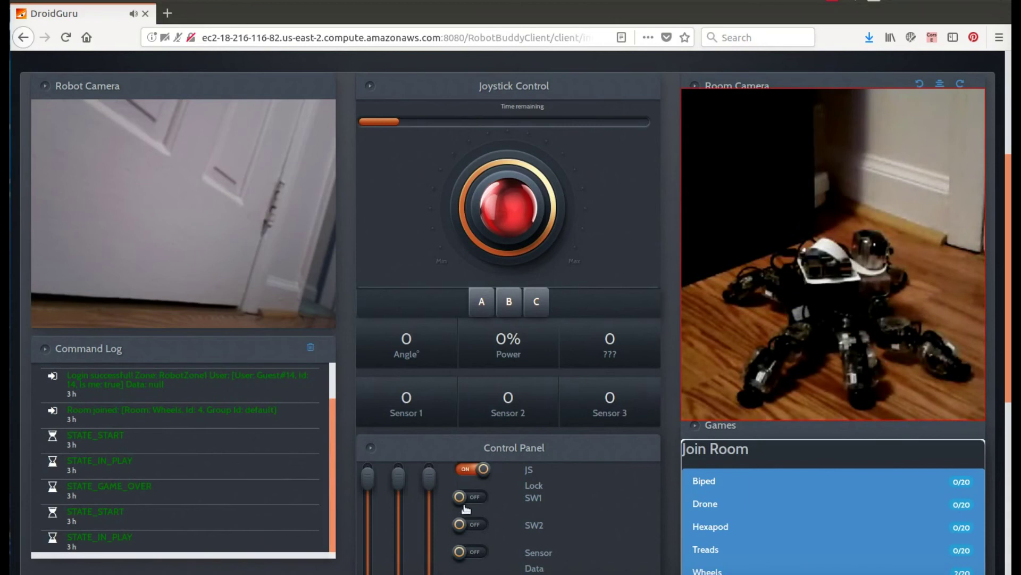
Steer the robot left, then drive it backward until the turn's time runs out
{"action": "left_click_drag", "start_coordinate": [487, 208], "coordinate": [398, 213]}
{"action": "left_click_drag", "start_coordinate": [494, 216], "coordinate": [519, 248]}
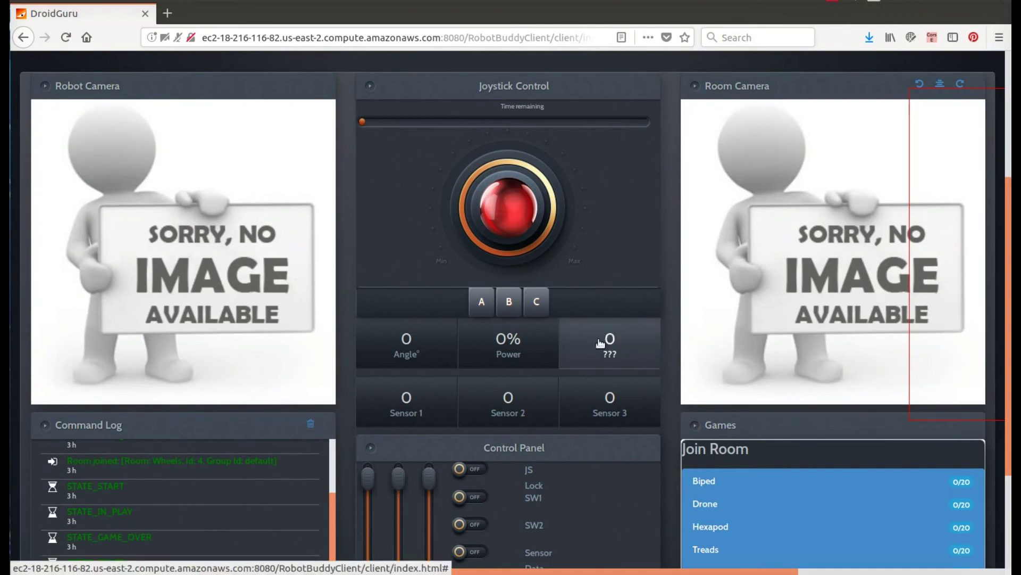
Scroll through the page to check the Command Log's logout entry from RobotZone1
{"action": "scroll", "coordinate": [612, 394], "scroll_direction": "down", "scroll_amount": 3}
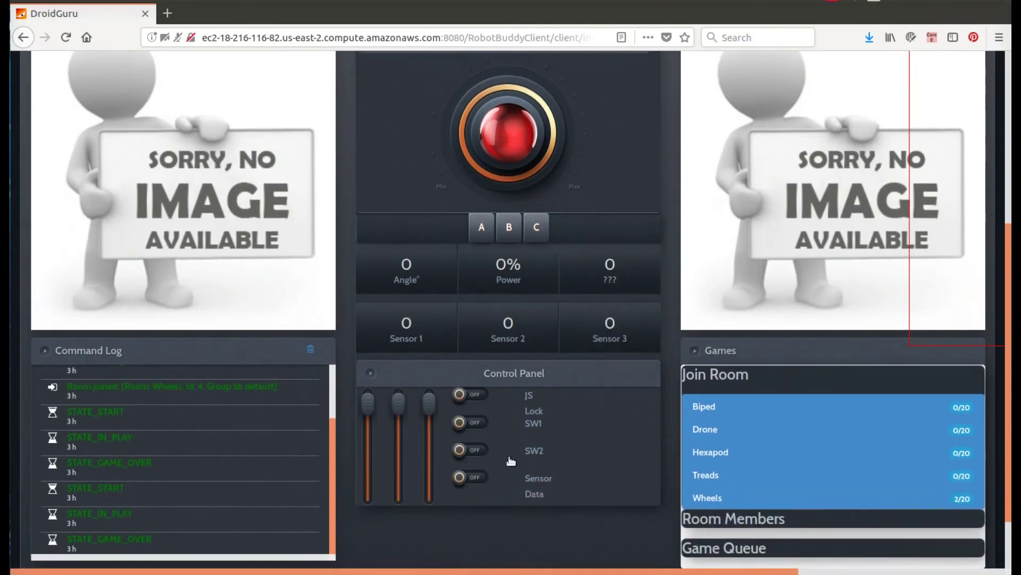
{"action": "scroll", "coordinate": [531, 318], "scroll_direction": "up", "scroll_amount": 5}
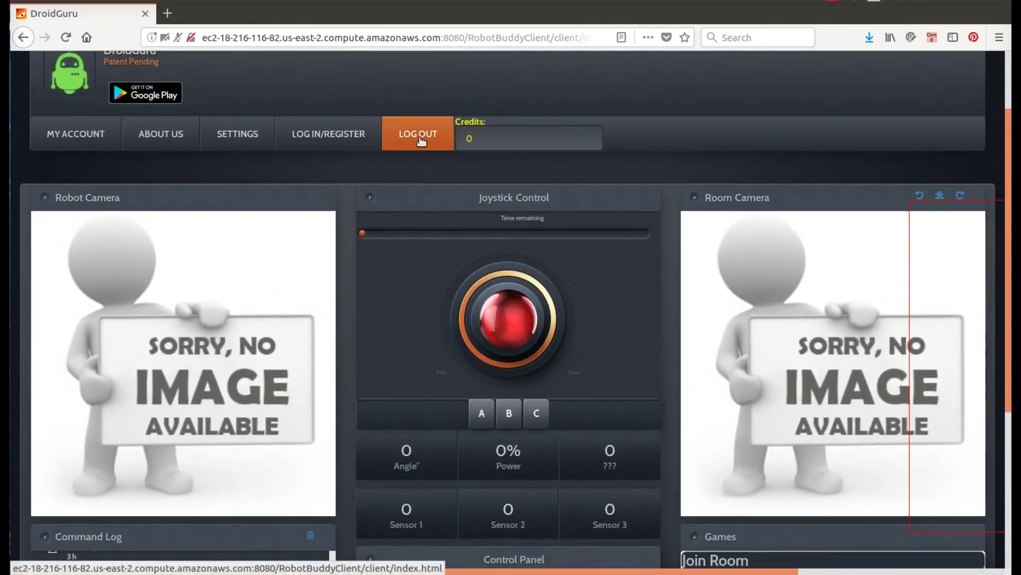
{"action": "scroll", "coordinate": [533, 206], "scroll_direction": "down", "scroll_amount": 4}
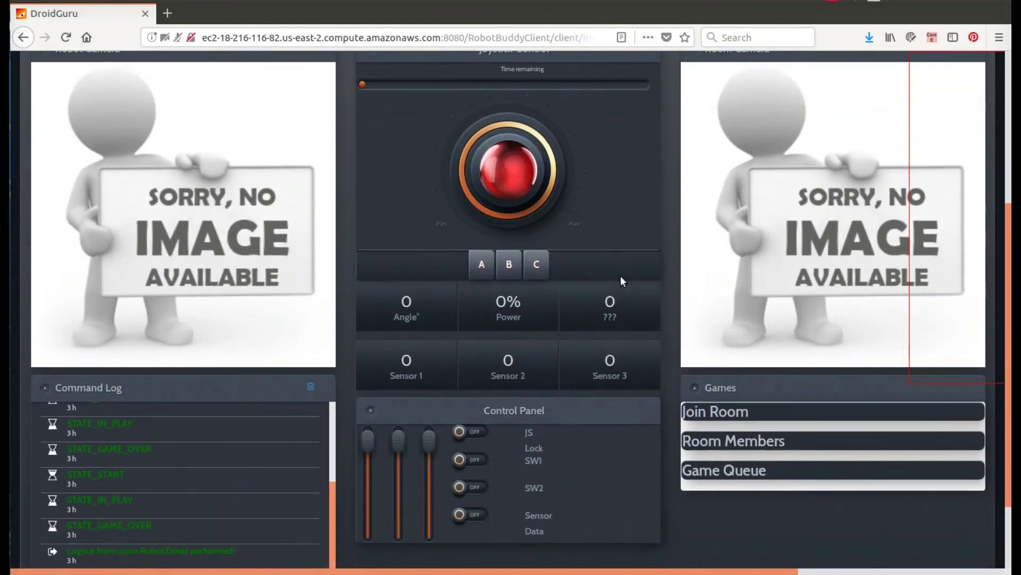
{"action": "scroll", "coordinate": [617, 276], "scroll_direction": "up", "scroll_amount": 3}
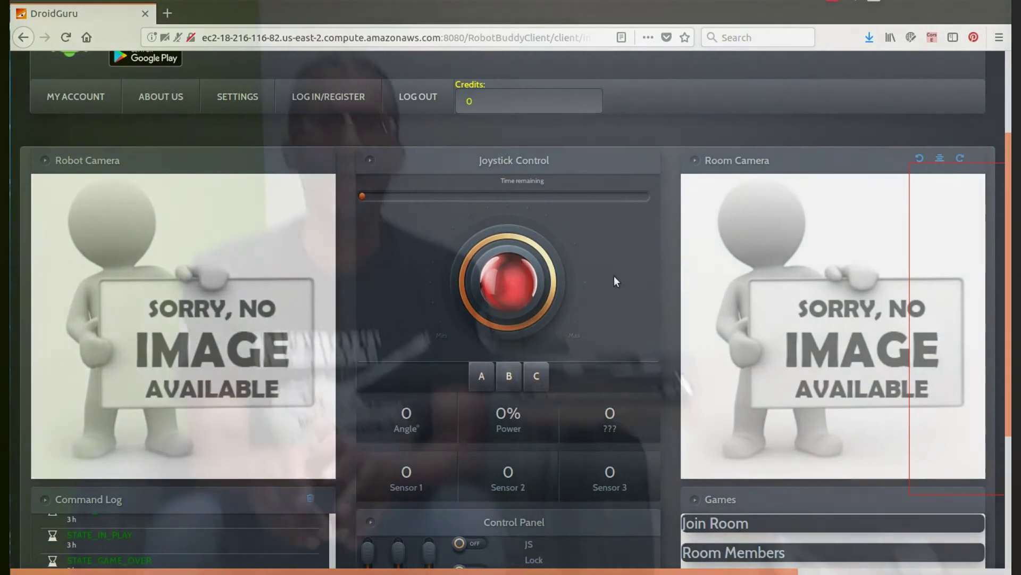